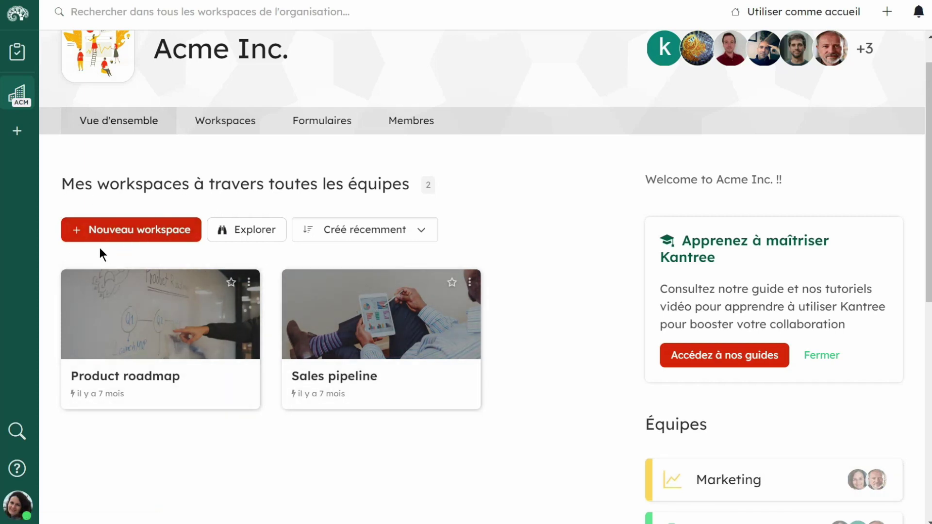
# Browse the workspace template library and start a new workspace from the blank Vide template.
pyautogui.click(129, 236)
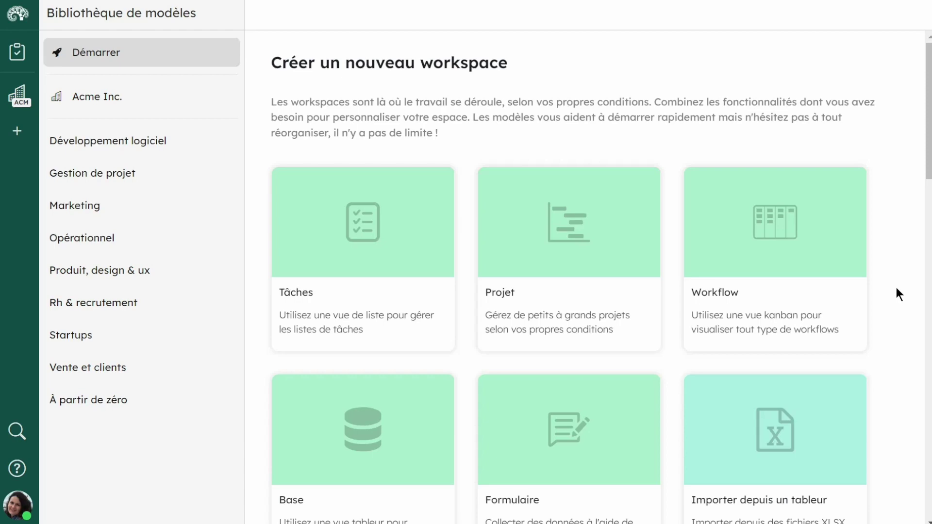
pyautogui.scroll(-20, 896, 287)
pyautogui.scroll(-1, 896, 295)
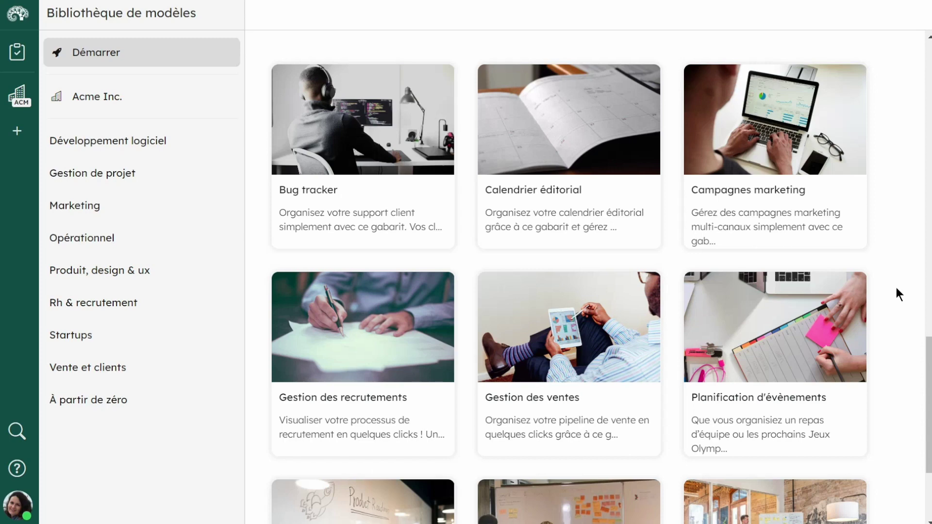
pyautogui.scroll(6, 896, 288)
pyautogui.scroll(1, 896, 288)
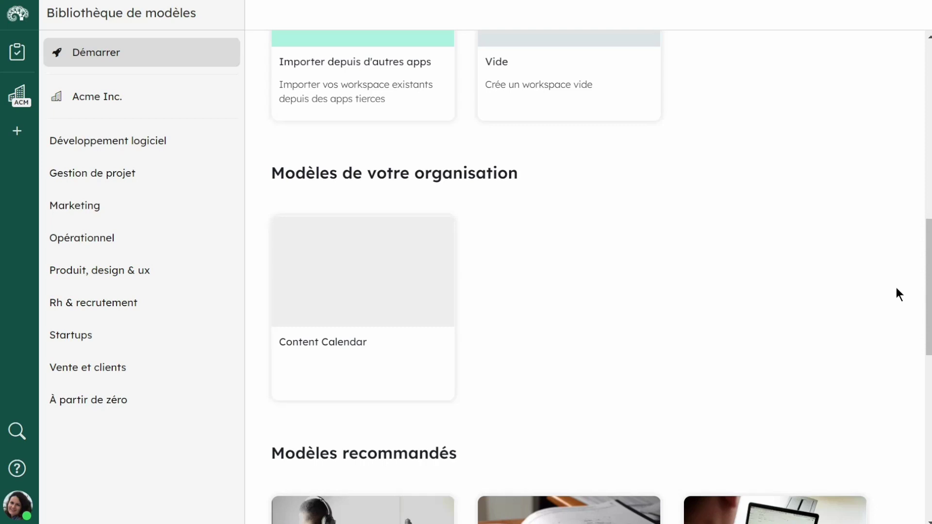
pyautogui.scroll(6, 896, 288)
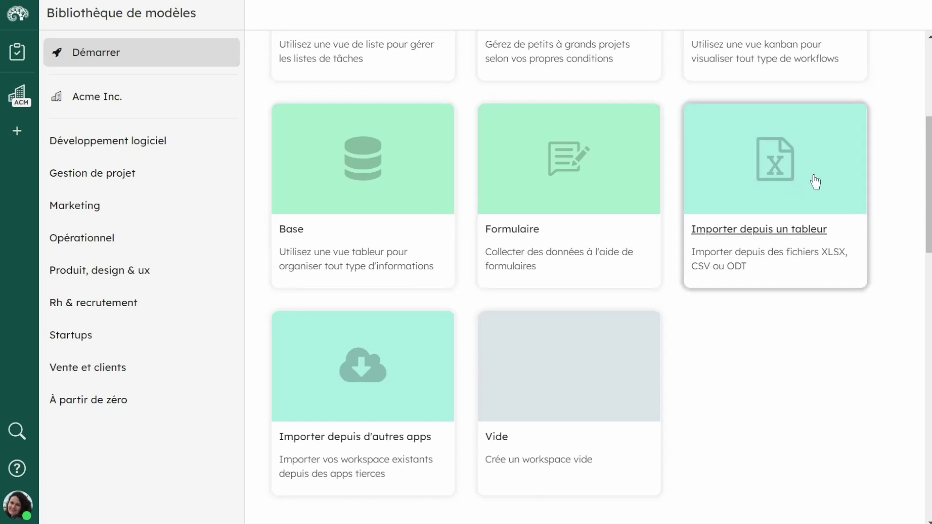
pyautogui.scroll(3, 815, 182)
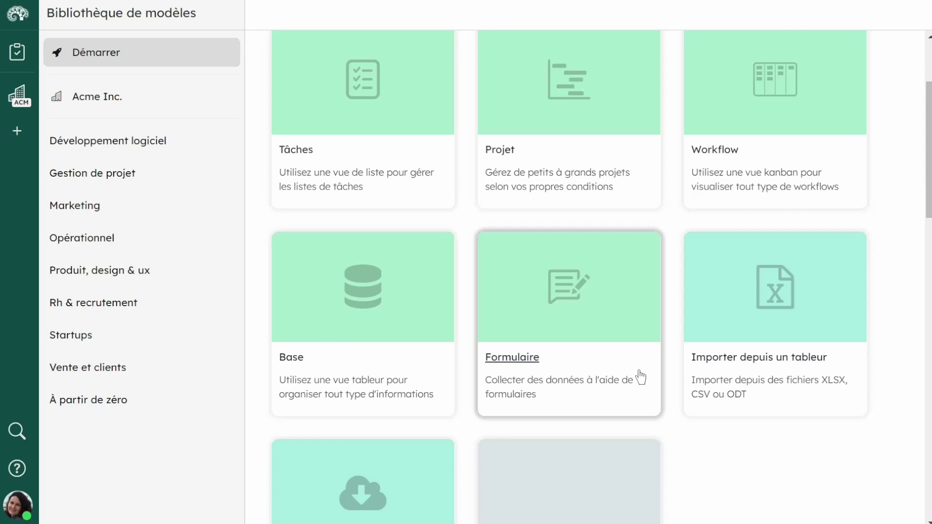
pyautogui.scroll(-4, 641, 378)
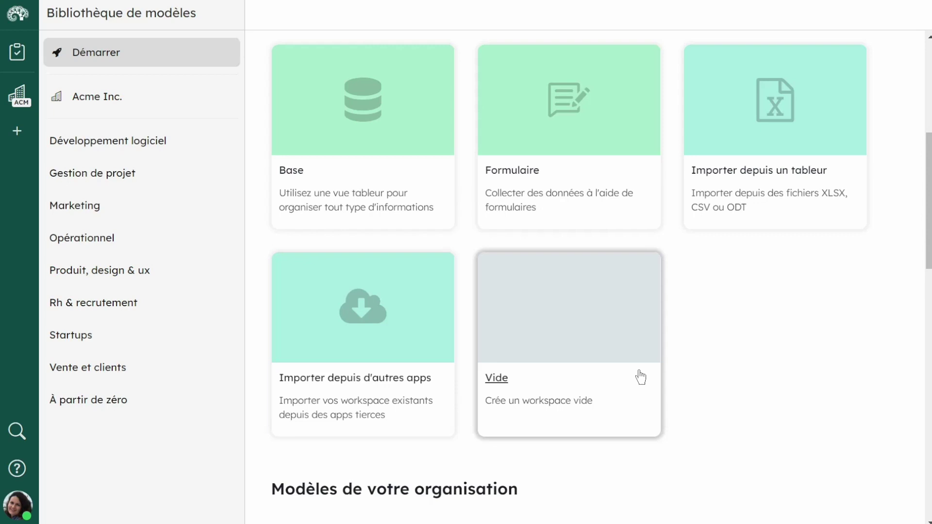
pyautogui.click(641, 377)
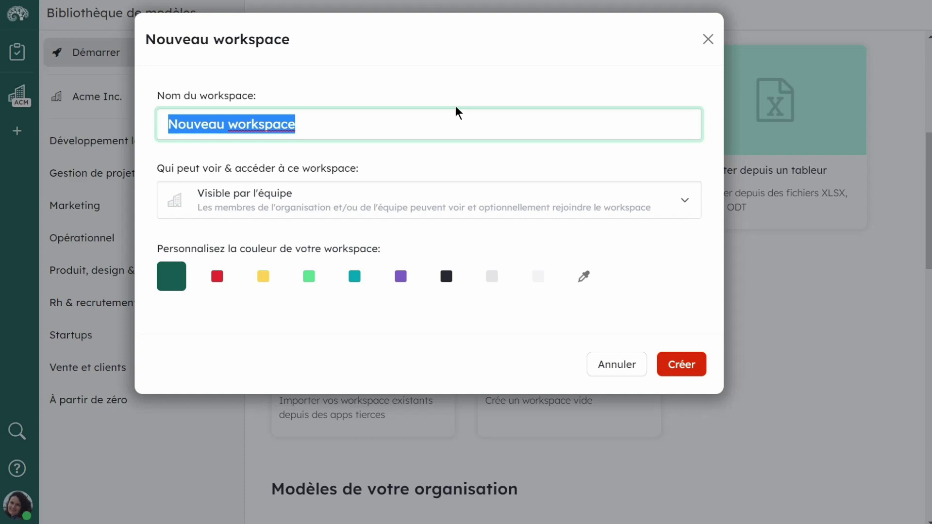
# Name the new workspace Contenu Marketing Q3 and set its visibility to Privé.
pyautogui.write('Contenu')
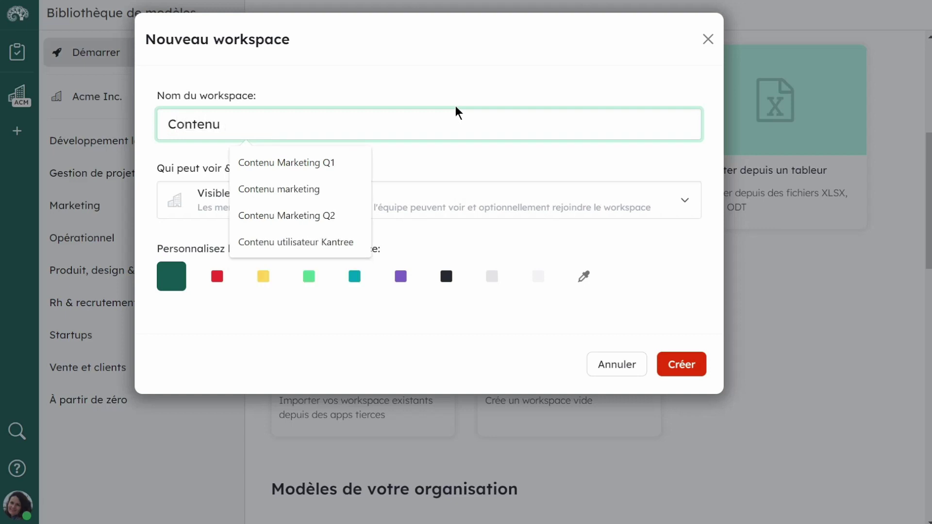
pyautogui.write(' Marke')
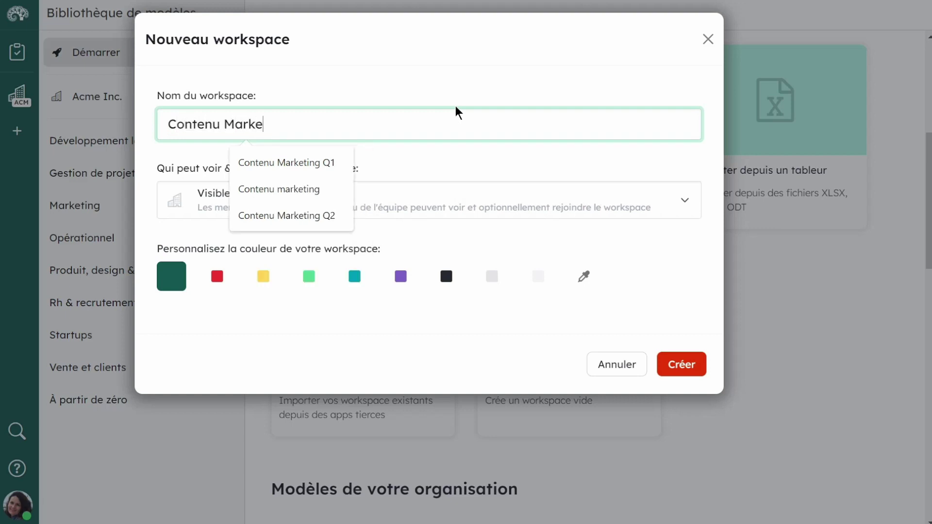
pyautogui.write('ting Q3')
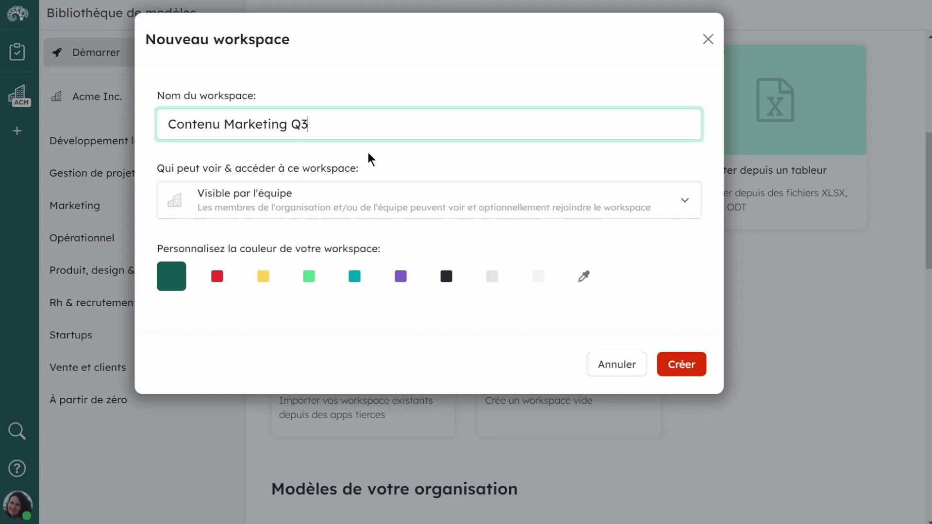
pyautogui.click(383, 192)
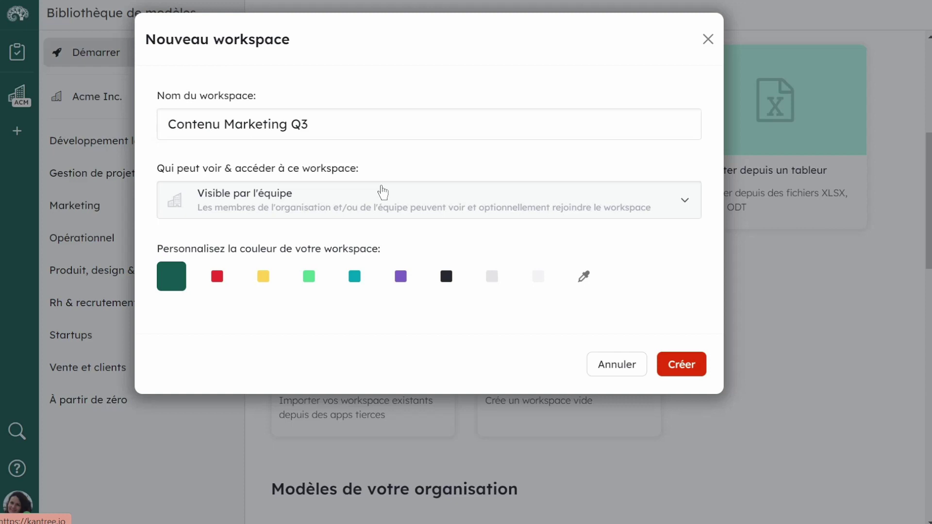
pyautogui.click(390, 206)
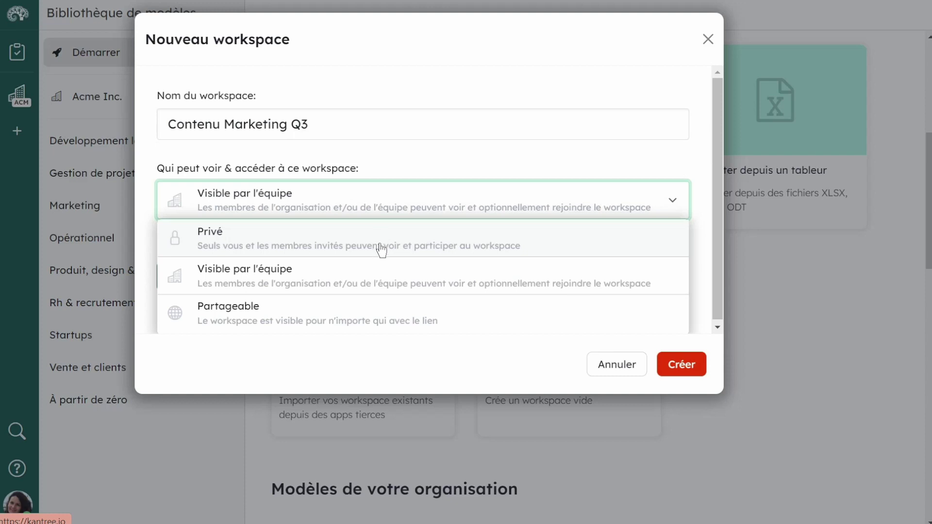
pyautogui.click(427, 250)
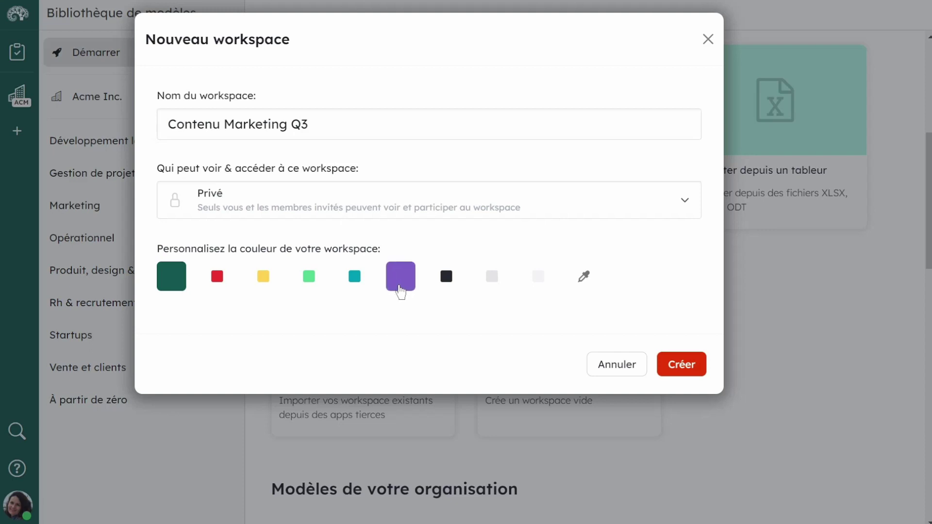
# Set the workspace colour to the preset purple and create the workspace.
pyautogui.click(589, 283)
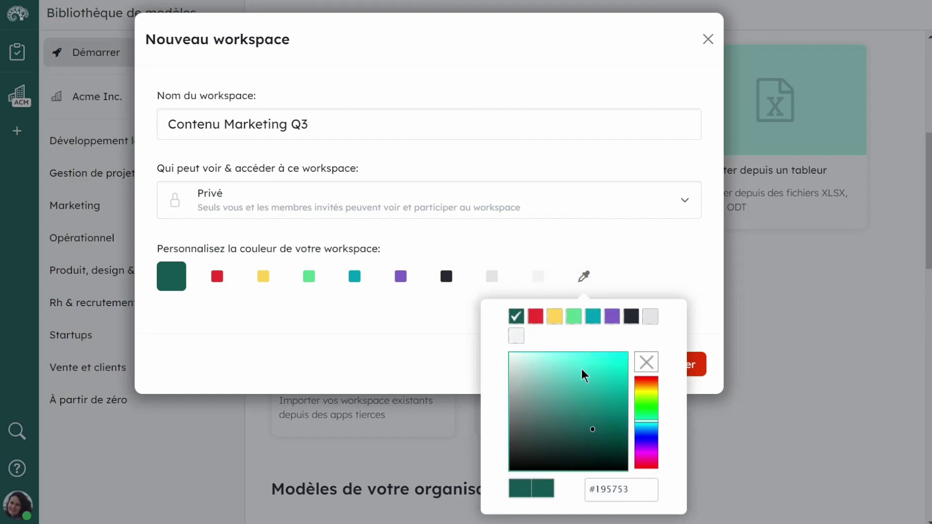
pyautogui.click(612, 317)
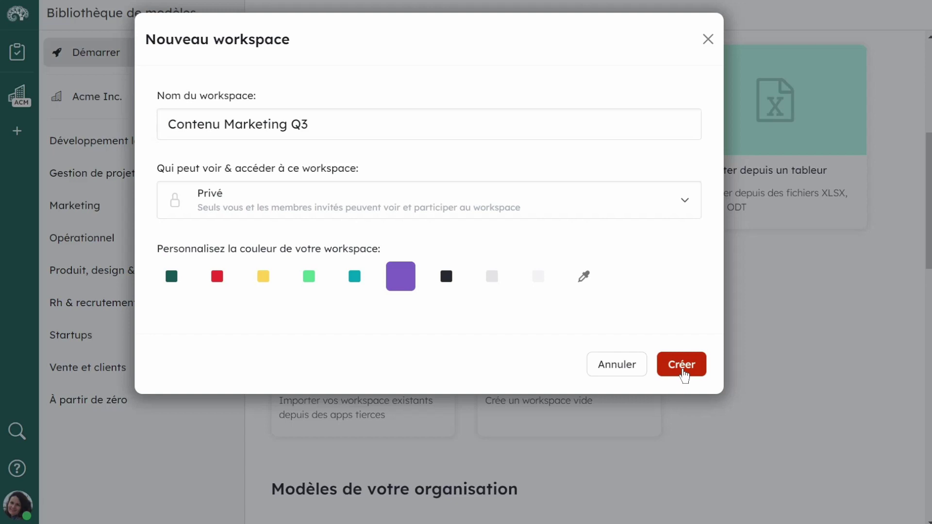
pyautogui.click(683, 371)
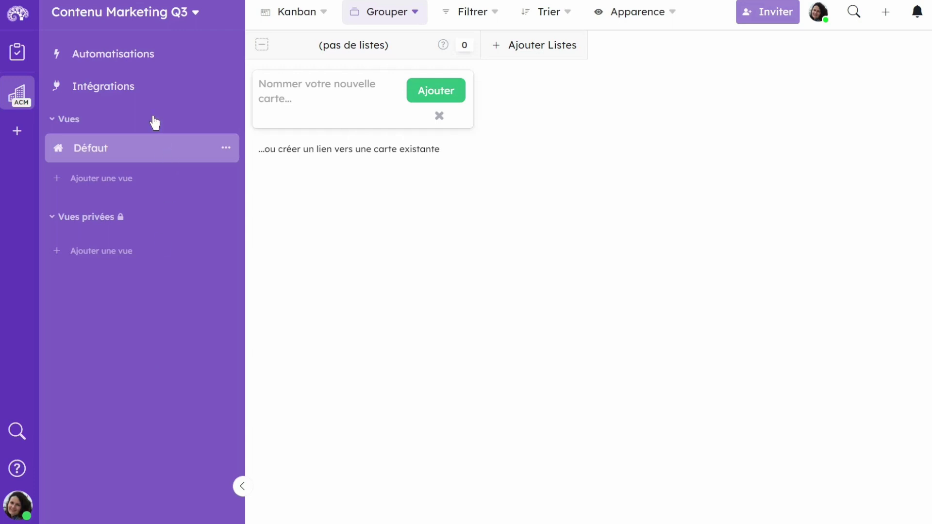
# Dismiss the new-card entry and look over the options available for the Contenu Marketing Q3 workspace.
pyautogui.press('Escape')
pyautogui.click(154, 17)
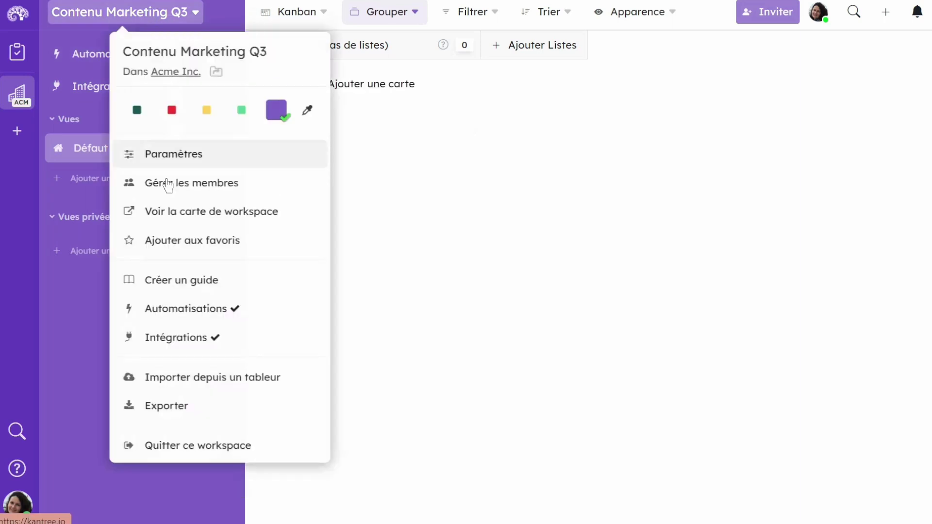
pyautogui.click(60, 310)
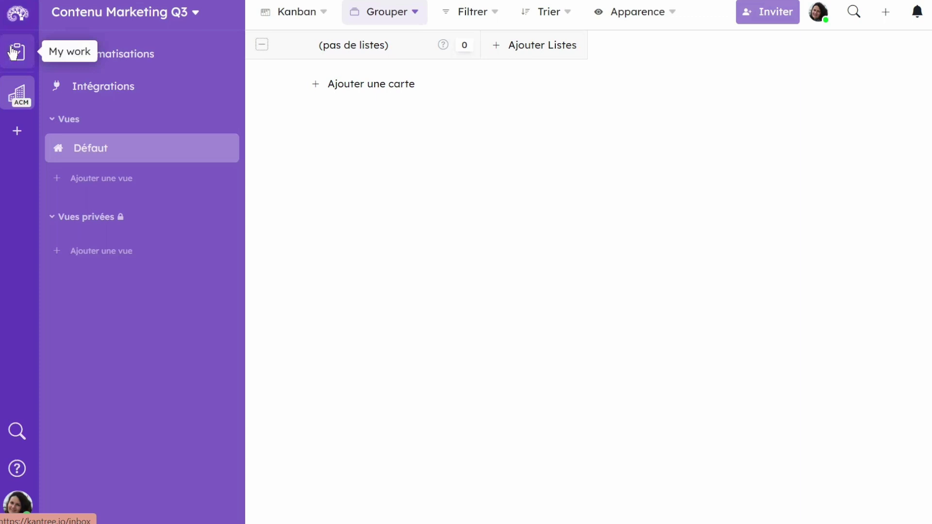
# View the help and support options and close them.
pyautogui.moveTo(18, 94)
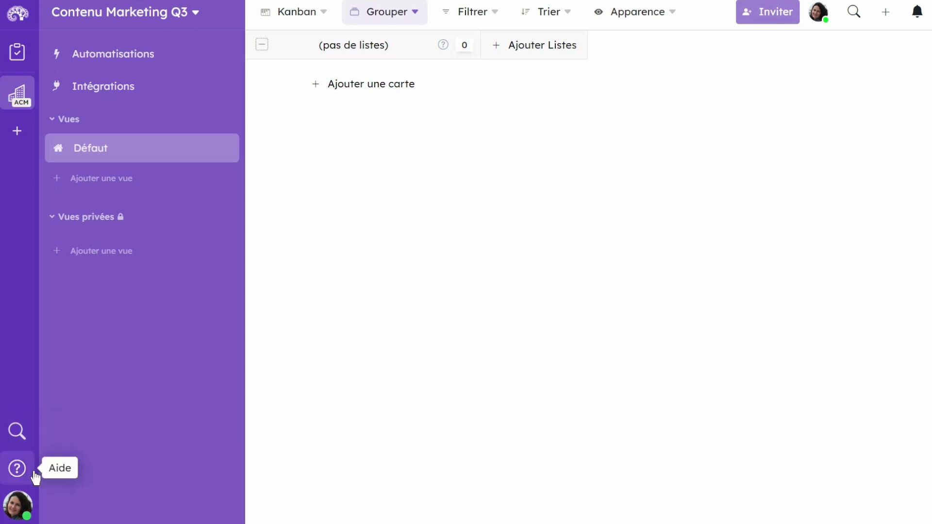
pyautogui.click(17, 468)
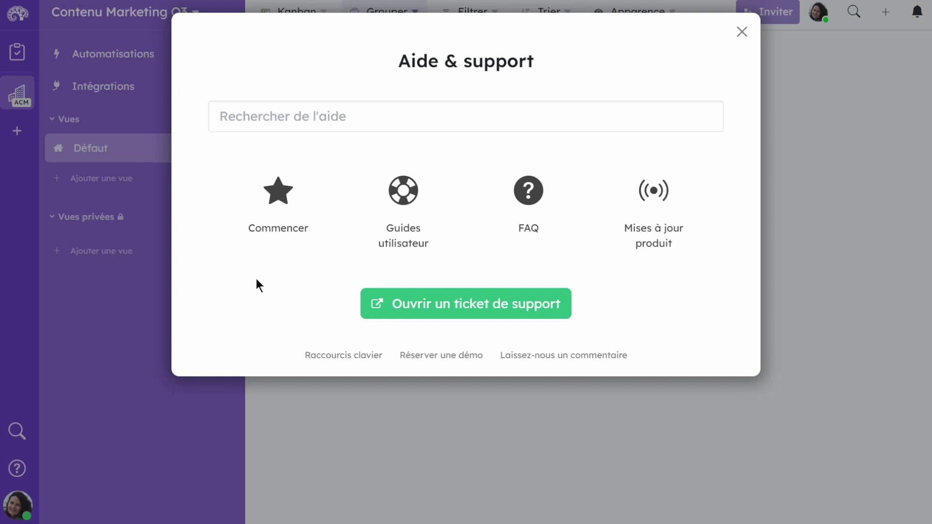
pyautogui.click(742, 32)
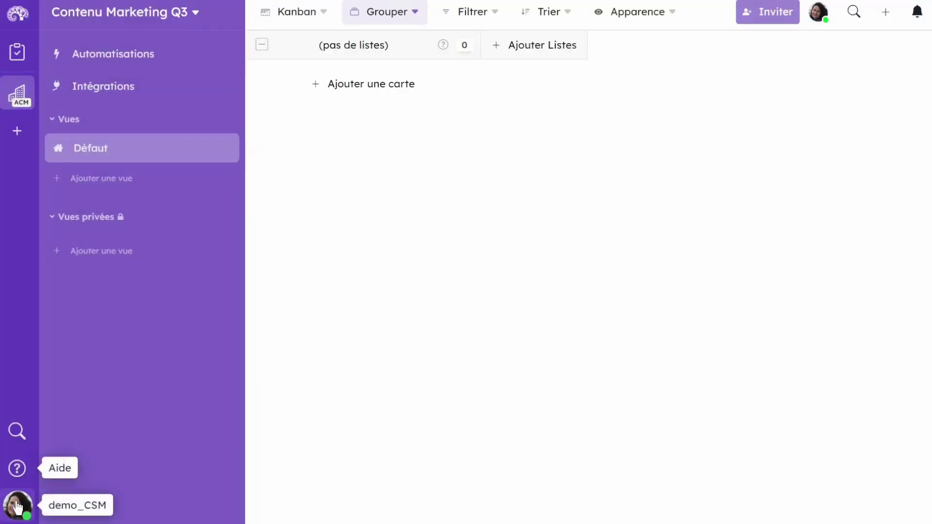
# View the workspace's spreadsheet import dialog and close it without importing a file.
pyautogui.click(143, 22)
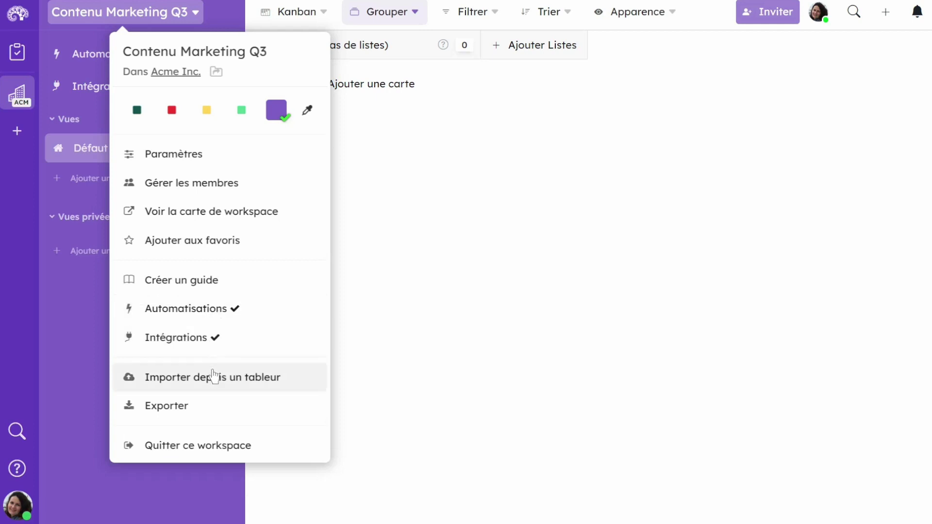
pyautogui.click(213, 377)
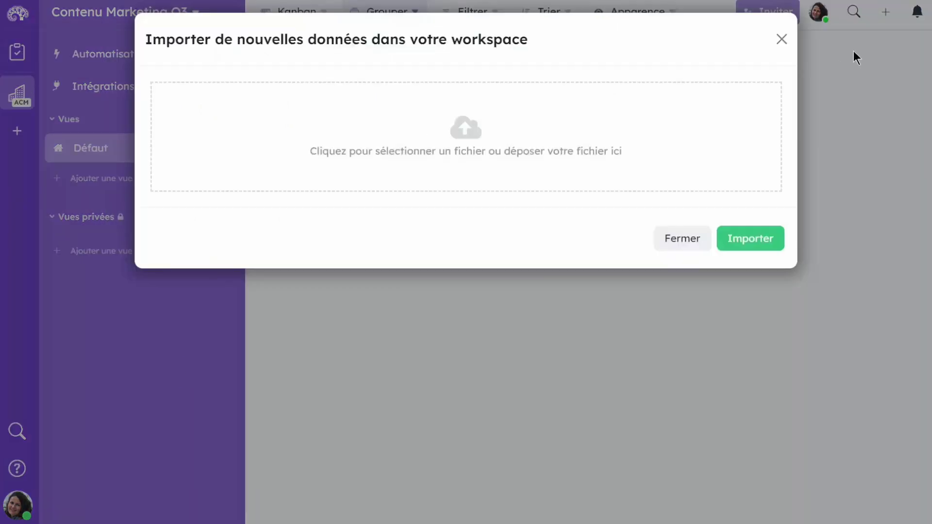
pyautogui.click(781, 39)
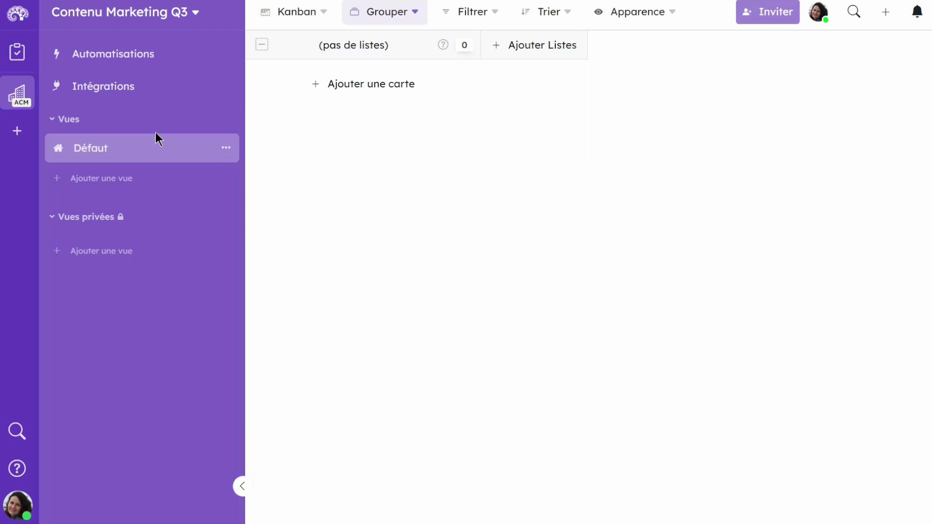
# Examine the integrations offered for the workspace, including Kantree services, third-party applications and webhooks.
pyautogui.click(107, 93)
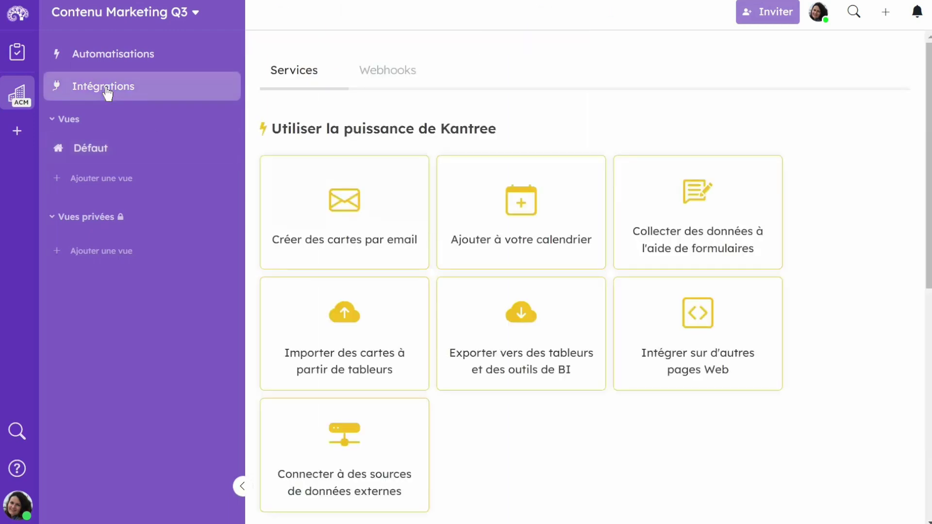
pyautogui.scroll(-3, 574, 436)
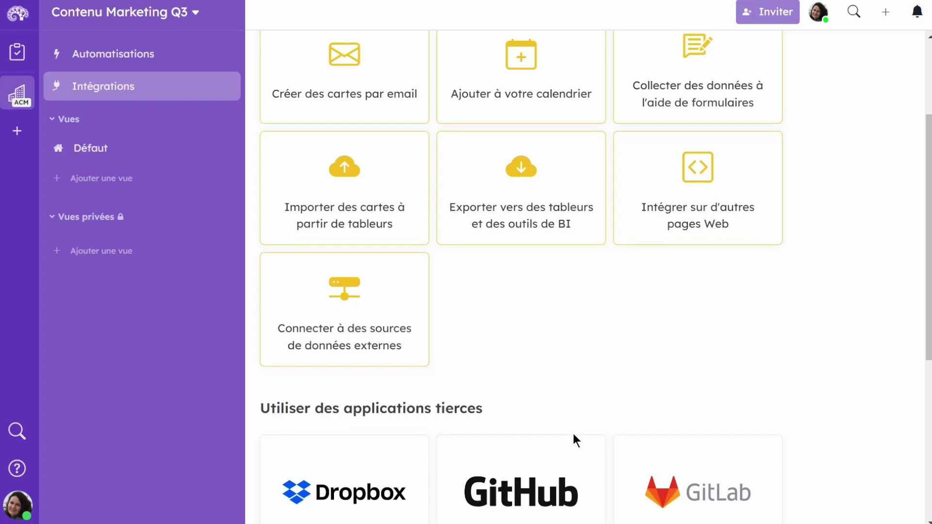
pyautogui.click(310, 293)
pyautogui.click(783, 48)
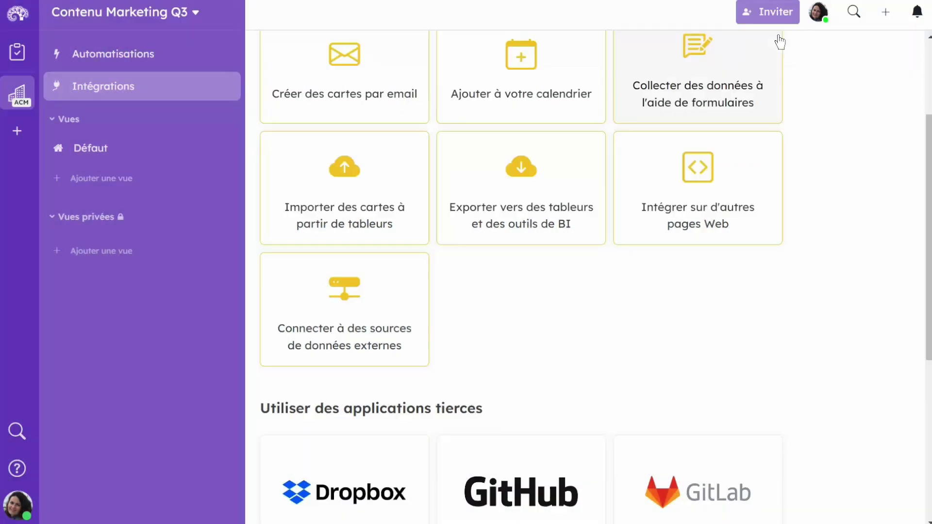
pyautogui.scroll(3, 793, 317)
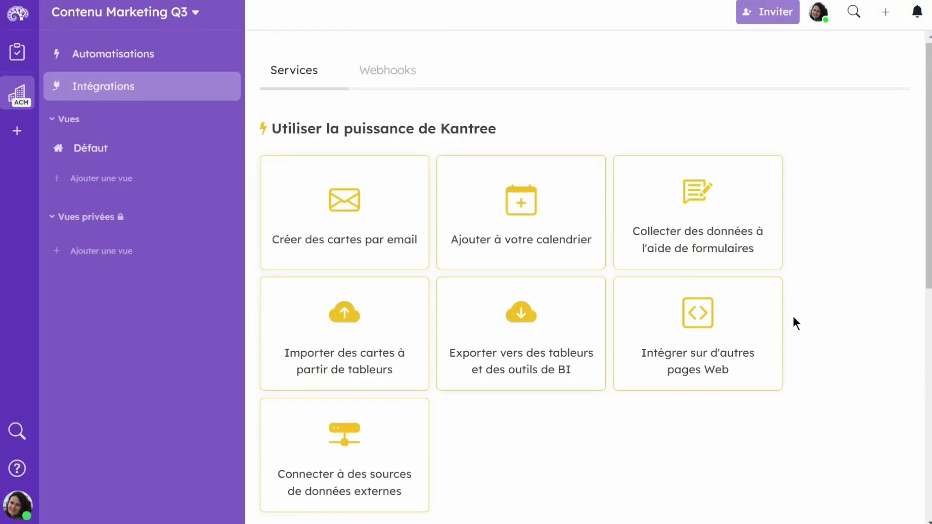
pyautogui.click(400, 91)
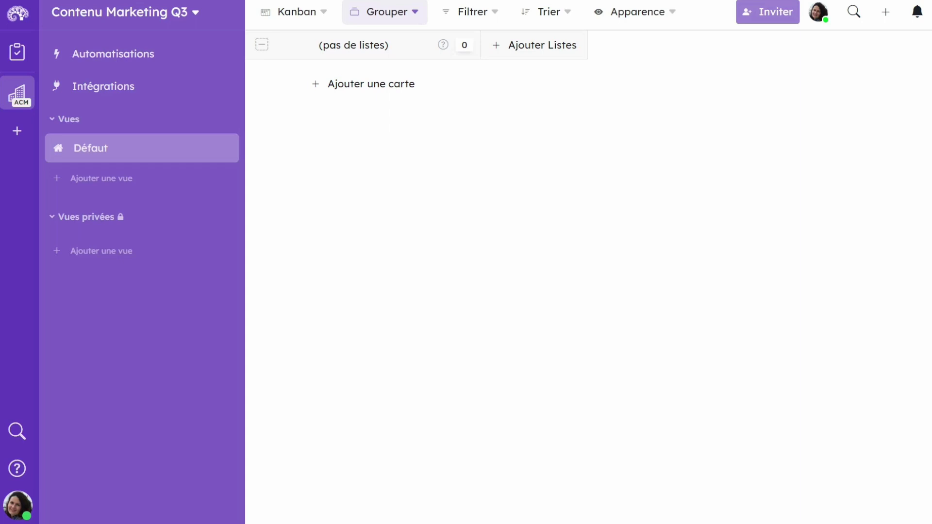
# Preview the default view's cards as Tableau and Liste, and return the display to Kanban.
pyautogui.click(293, 24)
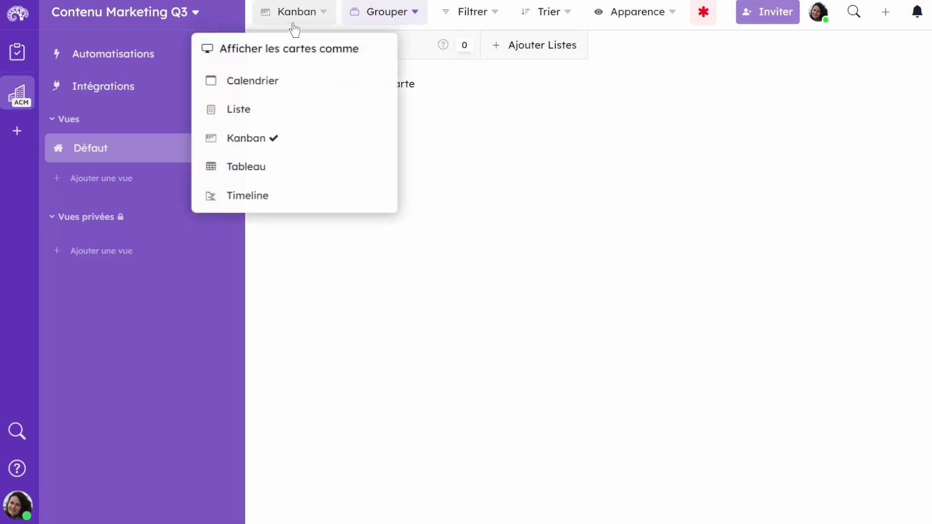
pyautogui.click(260, 166)
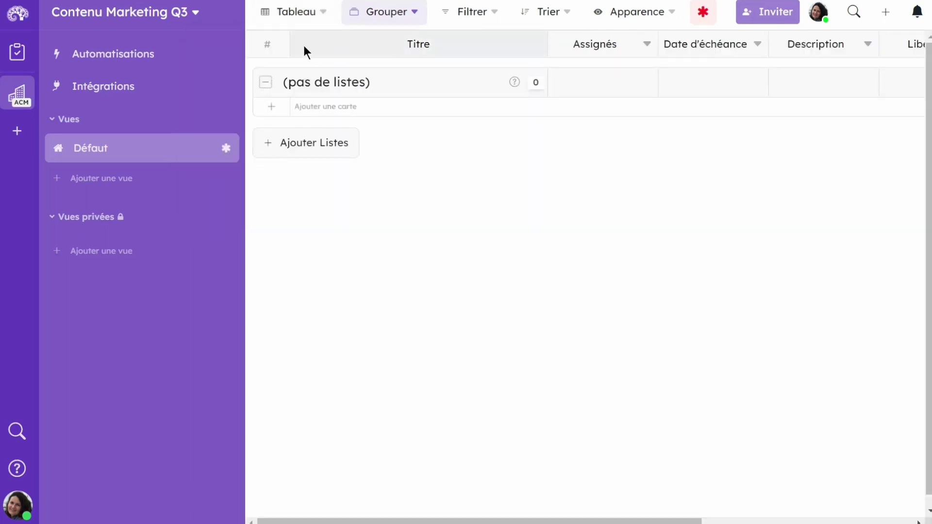
pyautogui.click(293, 11)
pyautogui.click(242, 114)
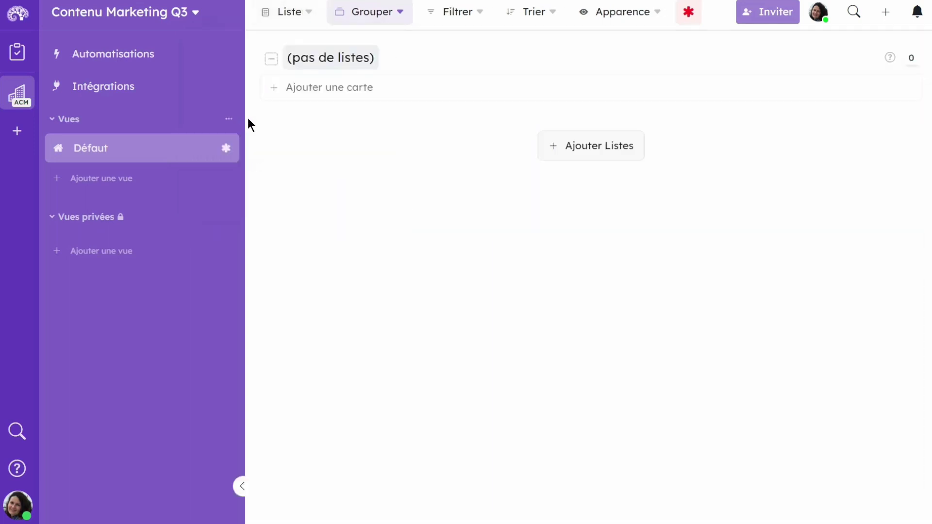
pyautogui.click(297, 14)
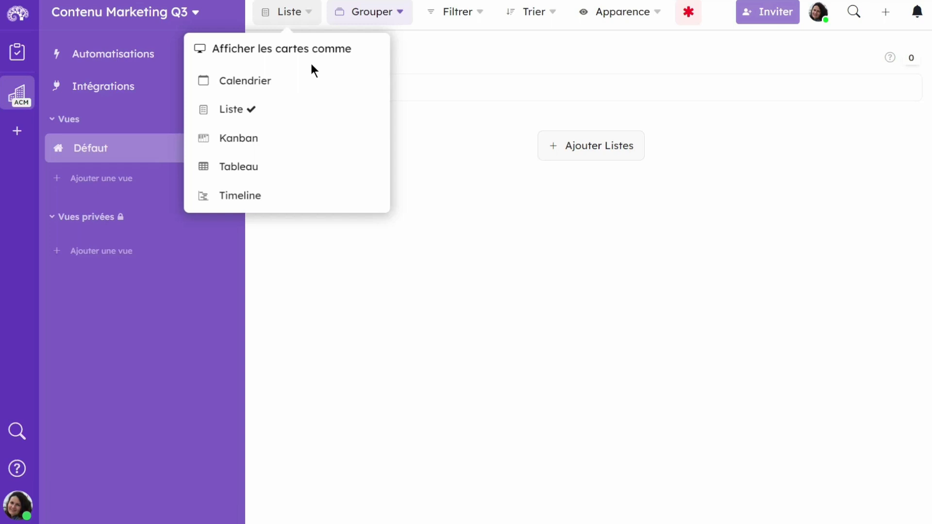
pyautogui.click(272, 138)
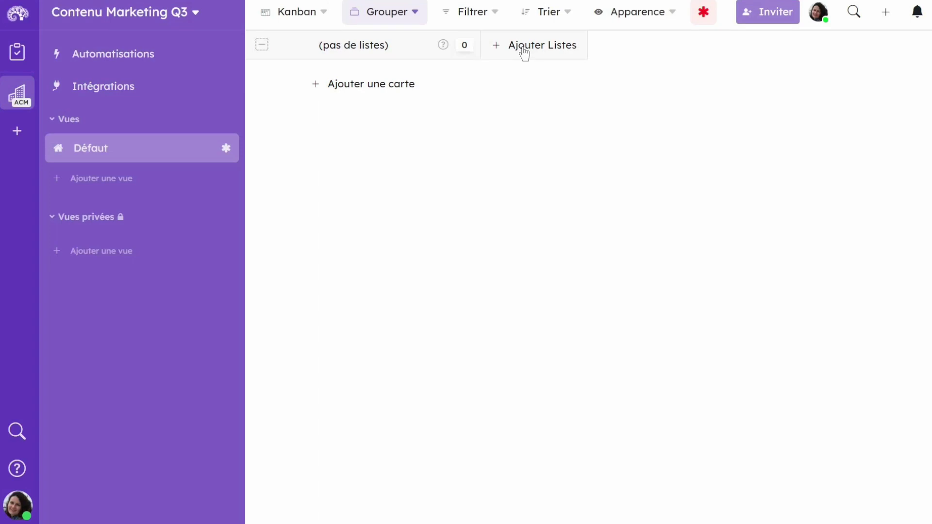
# Add two lists named To do and Doing to the Kanban board.
pyautogui.click(524, 49)
pyautogui.write('To do')
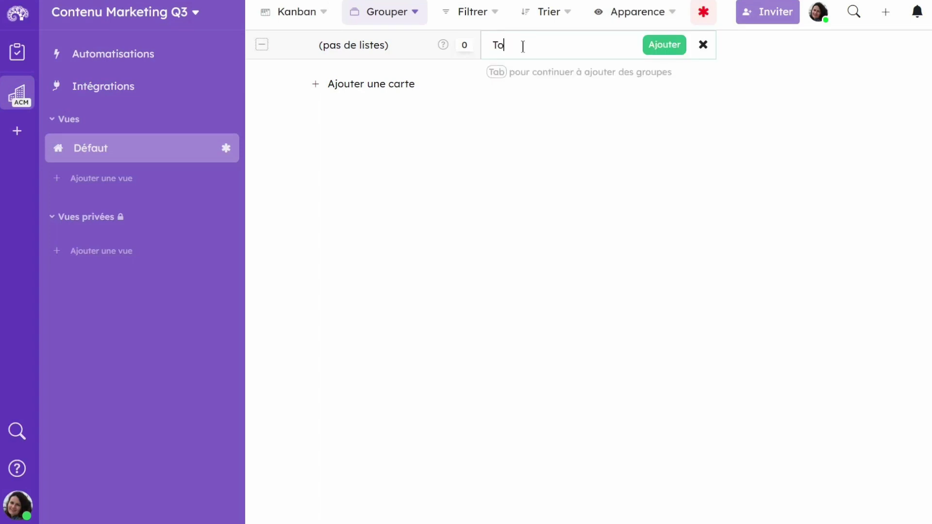
pyautogui.click(662, 50)
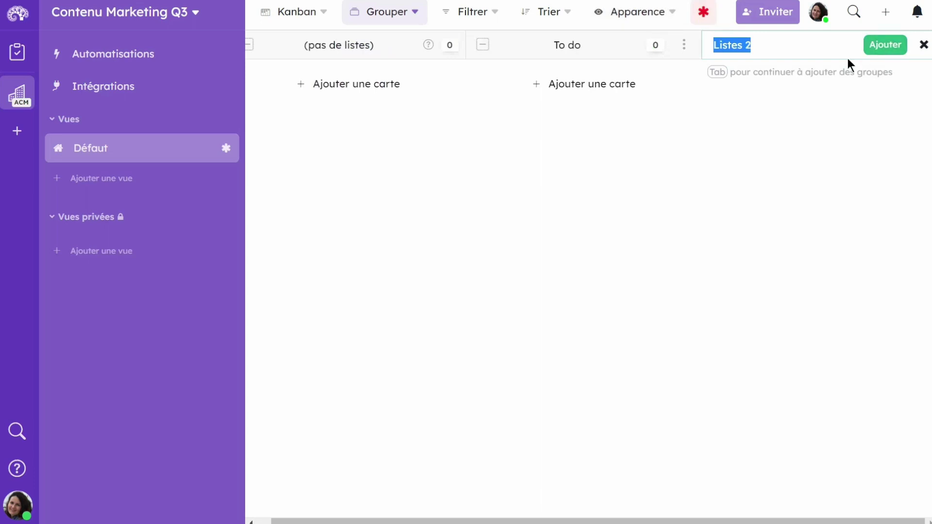
pyautogui.write('Doinf')
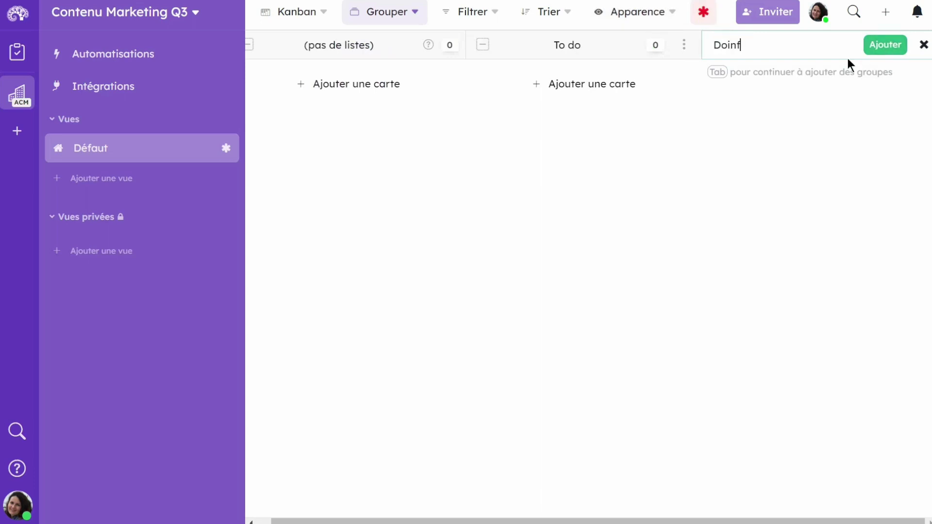
pyautogui.press('BackSpace')
pyautogui.write('g')
pyautogui.click(886, 54)
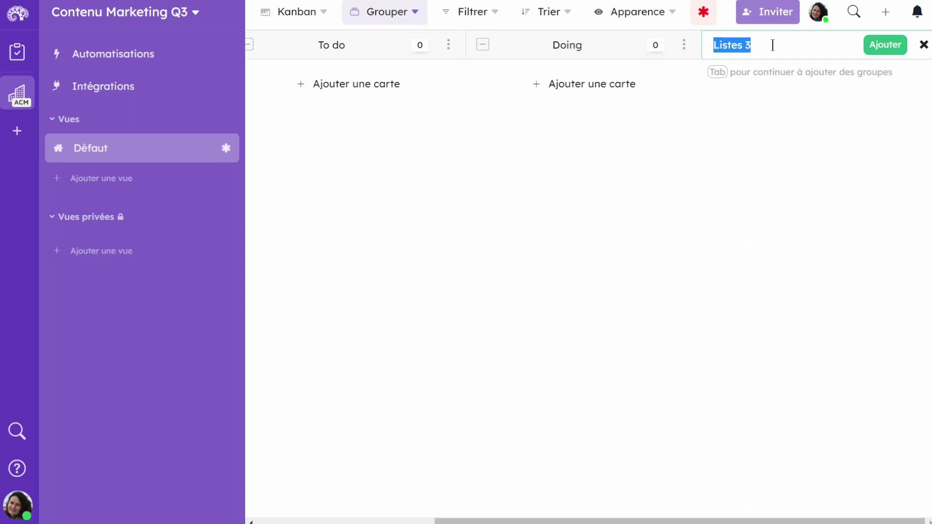
# Add two more lists named Done and Published after Doing, and end the list entry without a fifth one.
pyautogui.write('Done')
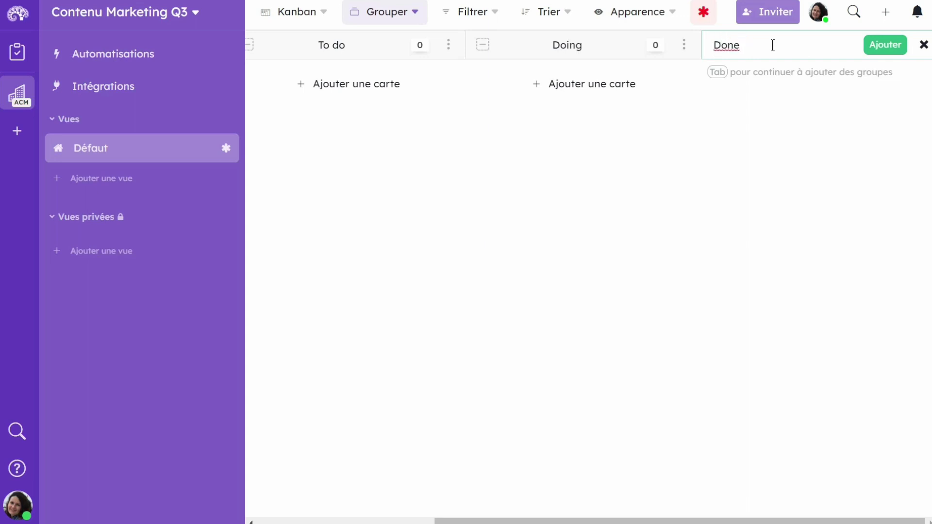
pyautogui.click(884, 44)
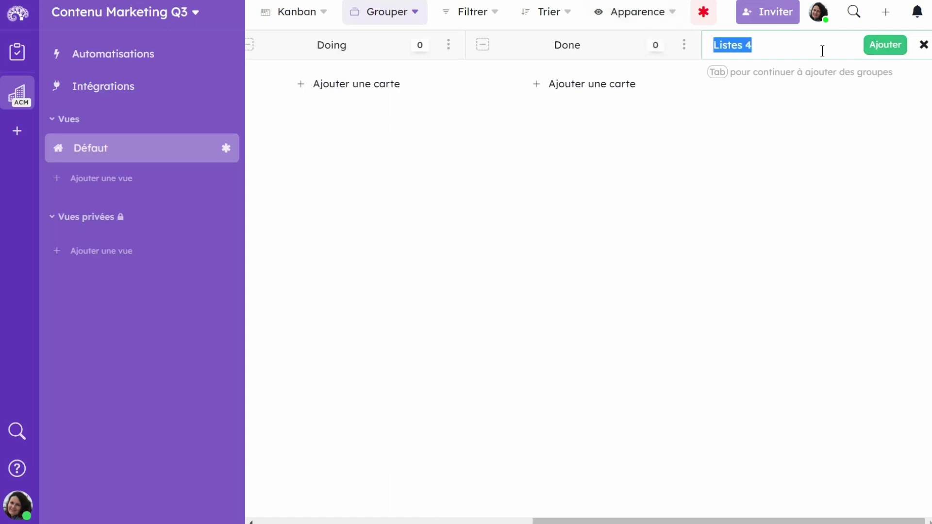
pyautogui.write('Published')
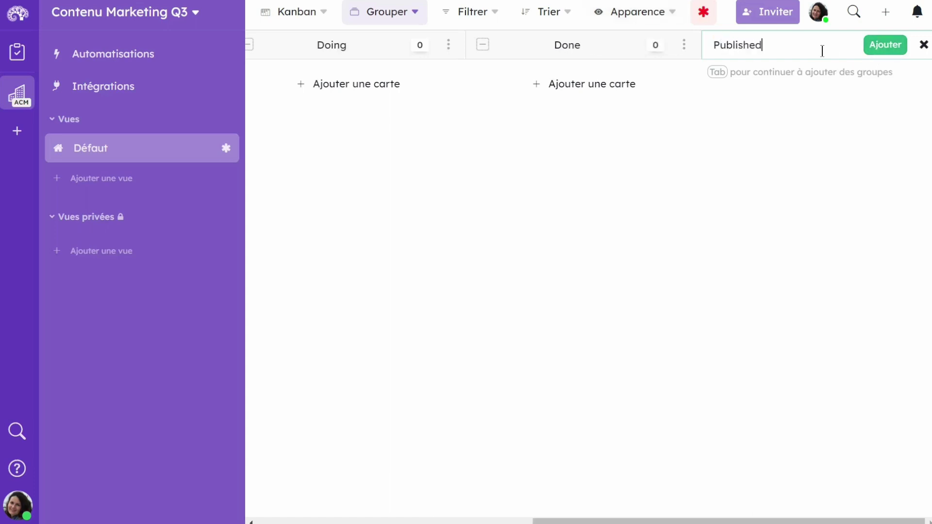
pyautogui.click(881, 48)
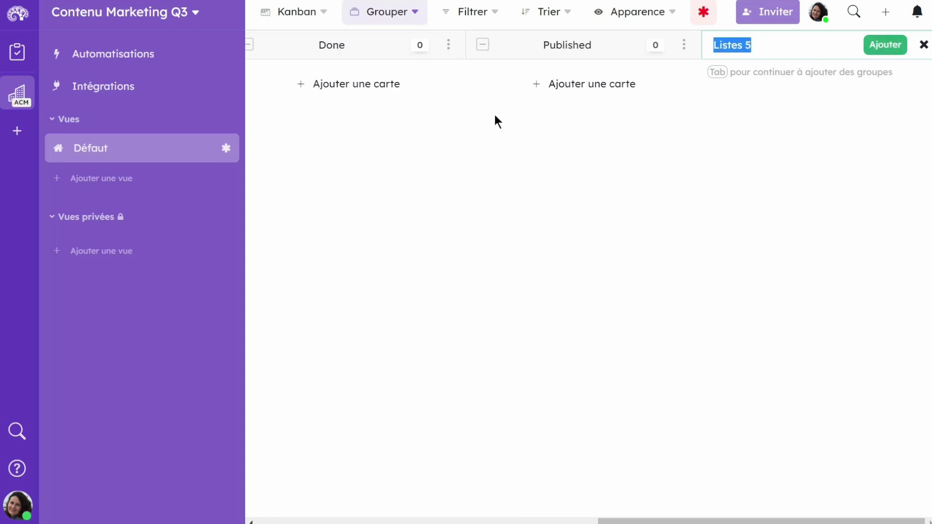
pyautogui.click(920, 44)
pyautogui.hscroll(-10, 480, 138)
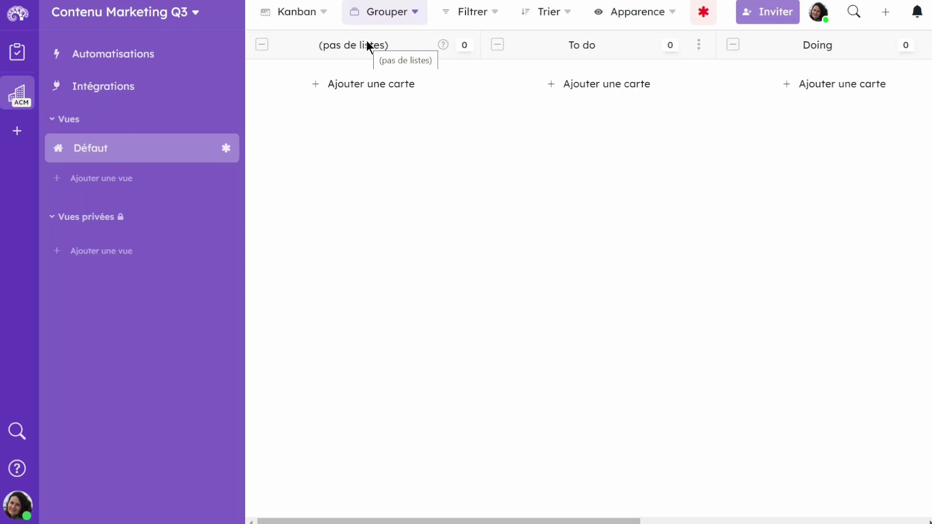
# Turn off the visibility of ungrouped cards (Non-groupées) to hide the "pas de listes" column.
pyautogui.click(644, 24)
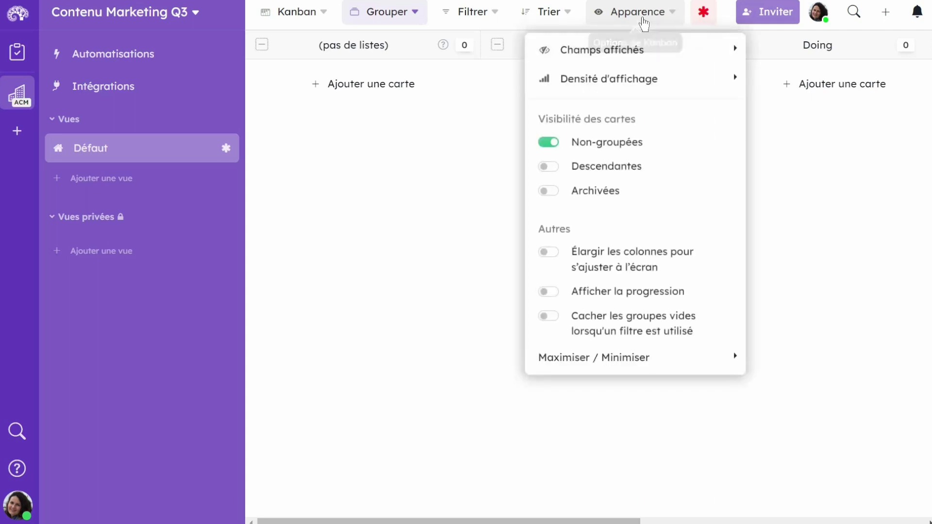
pyautogui.click(546, 143)
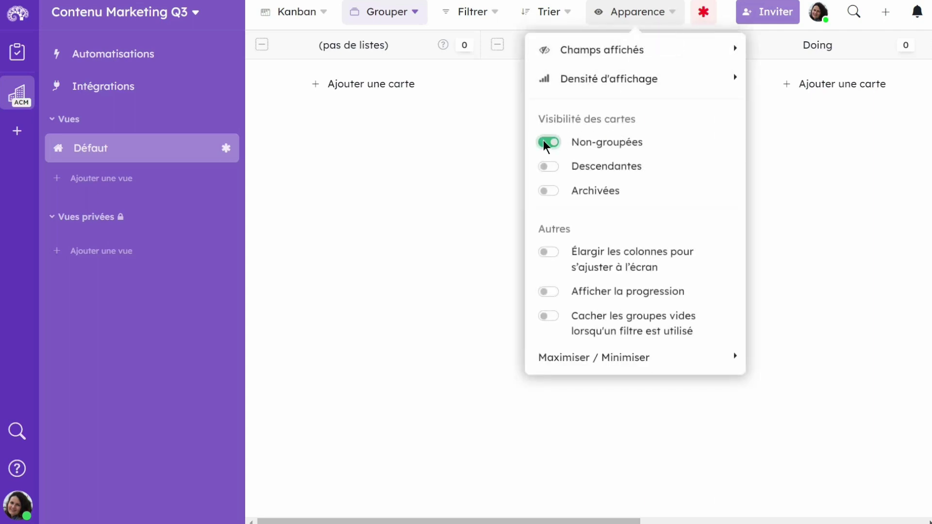
pyautogui.click(345, 144)
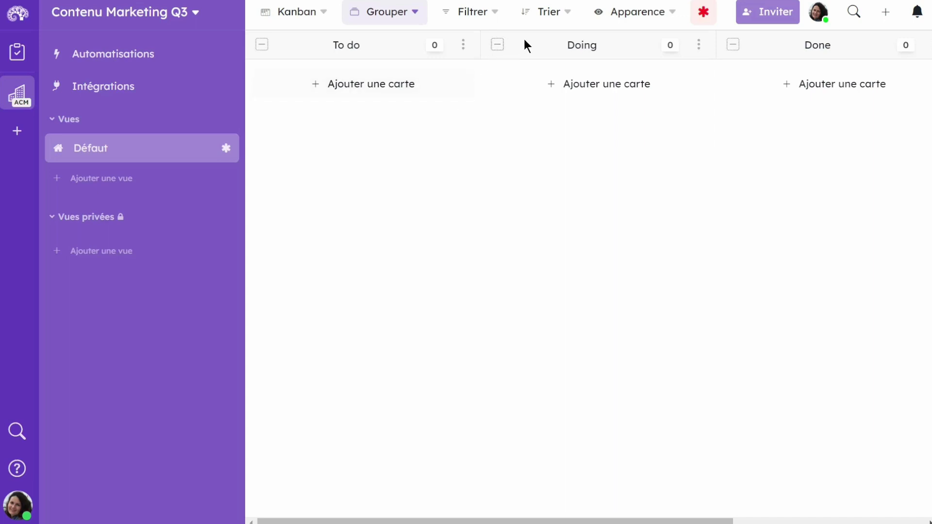
# Move the Doing list ahead of To do and return it to its place after To do.
pyautogui.moveTo(530, 41); pyautogui.dragTo(293, 66)
pyautogui.moveTo(277, 38); pyautogui.dragTo(530, 55)
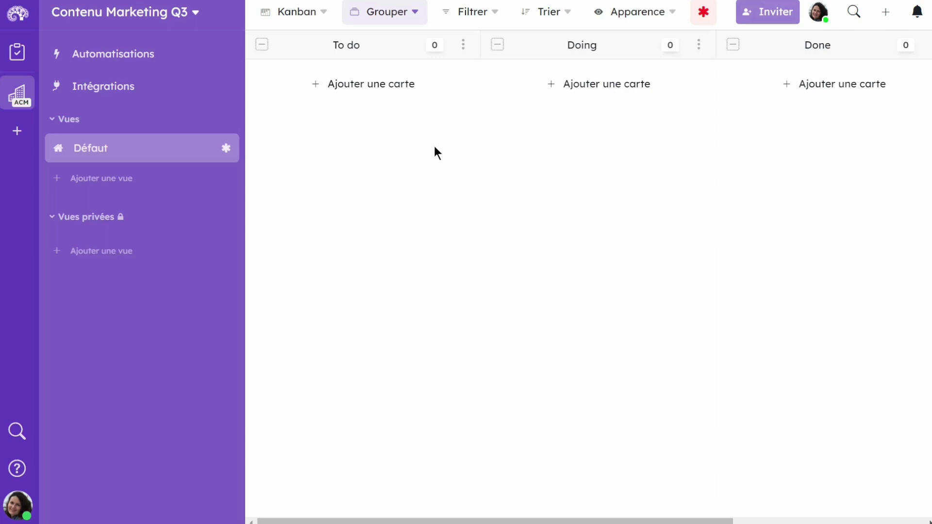
# Display the default view's cards as Liste instead of Kanban.
pyautogui.click(308, 21)
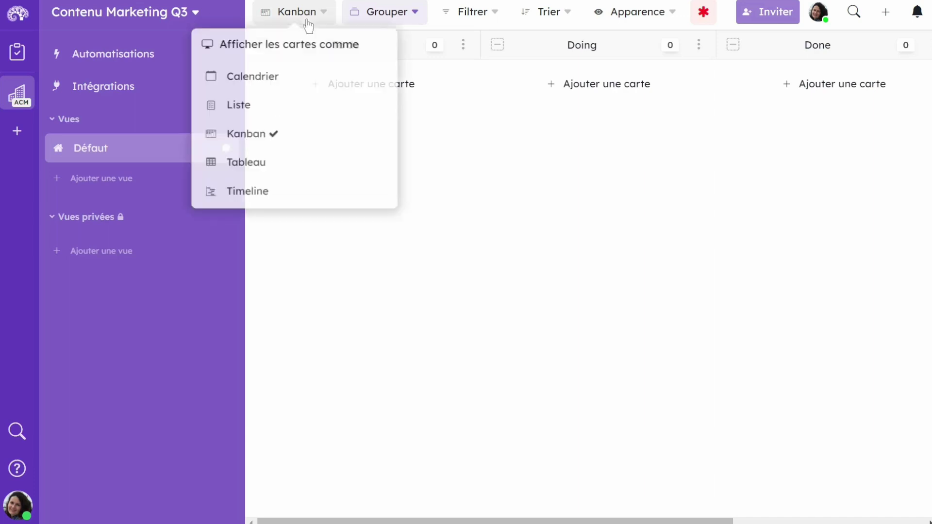
pyautogui.click(262, 110)
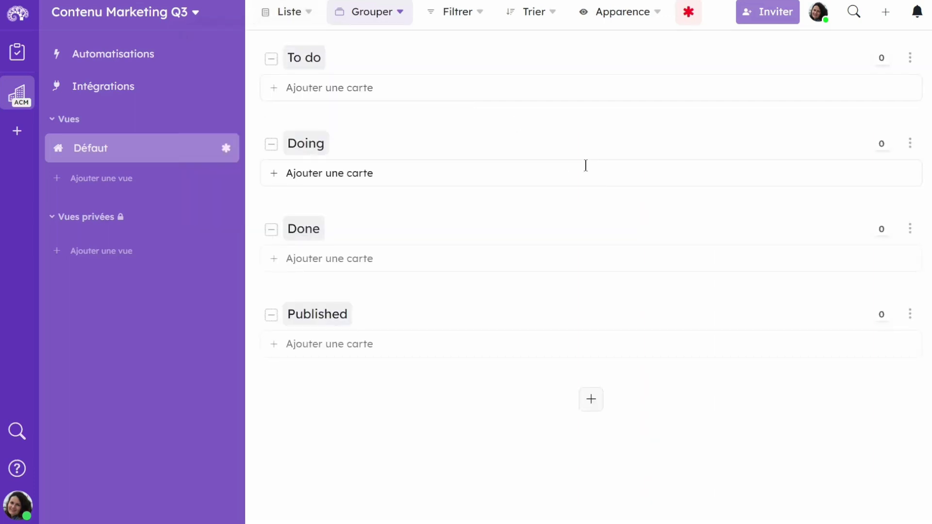